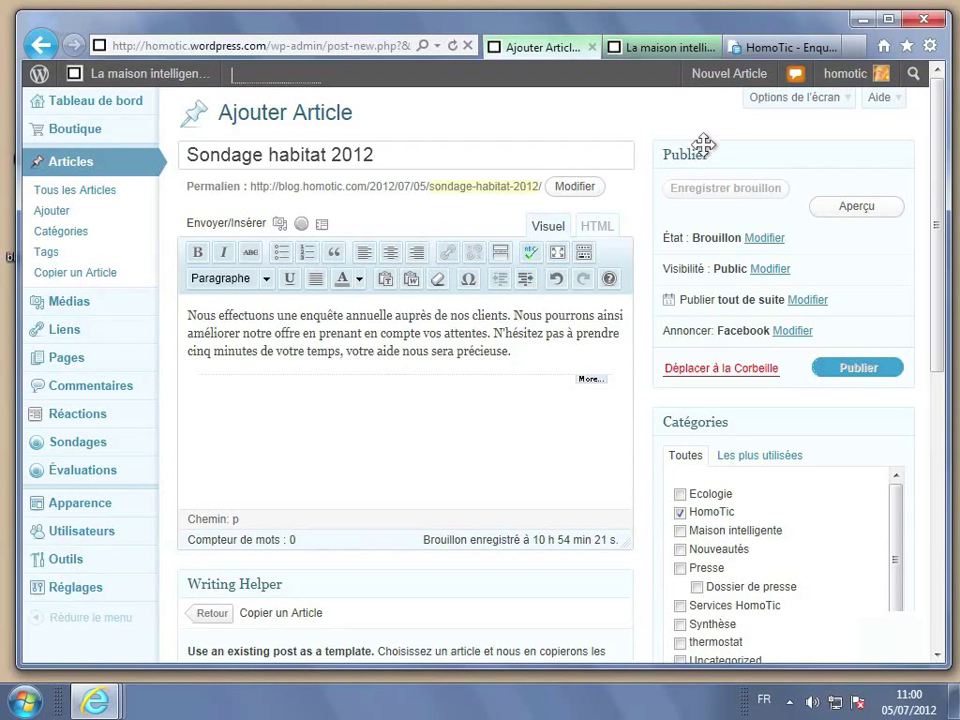
Switch to the HomoTic - Enquête Clients spreadsheet and get the code for embedding its form in a web page.
click(775, 50)
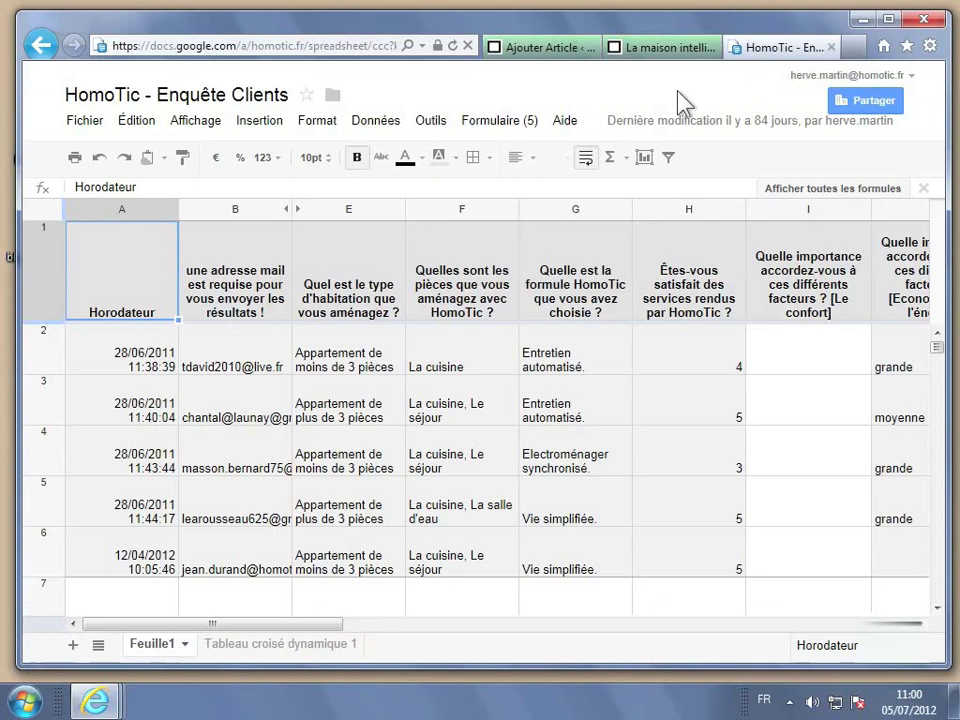
click(492, 121)
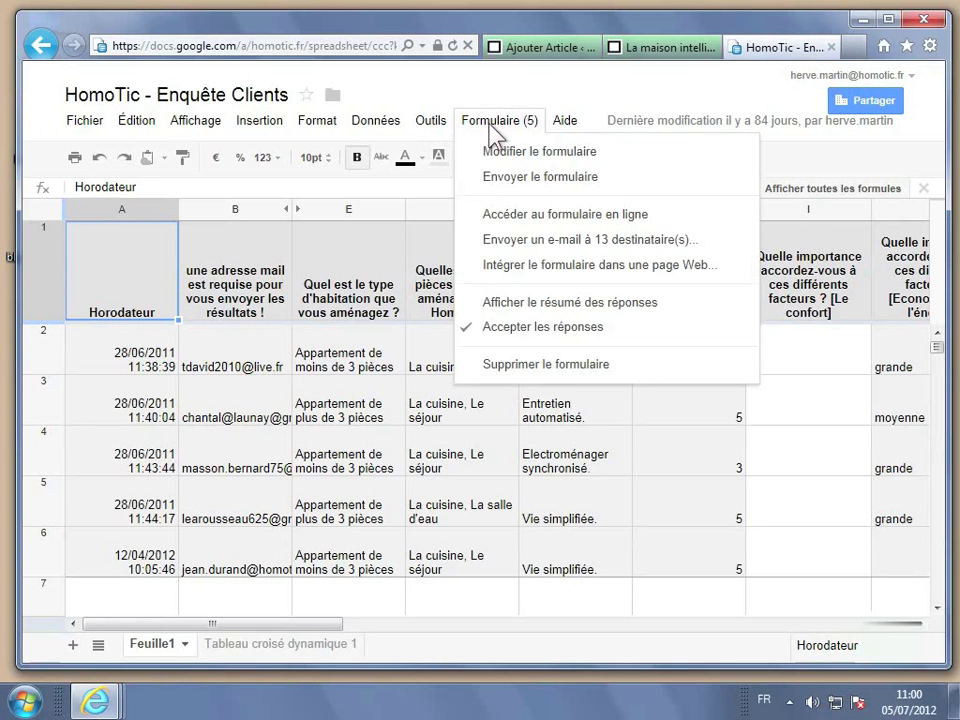
click(553, 272)
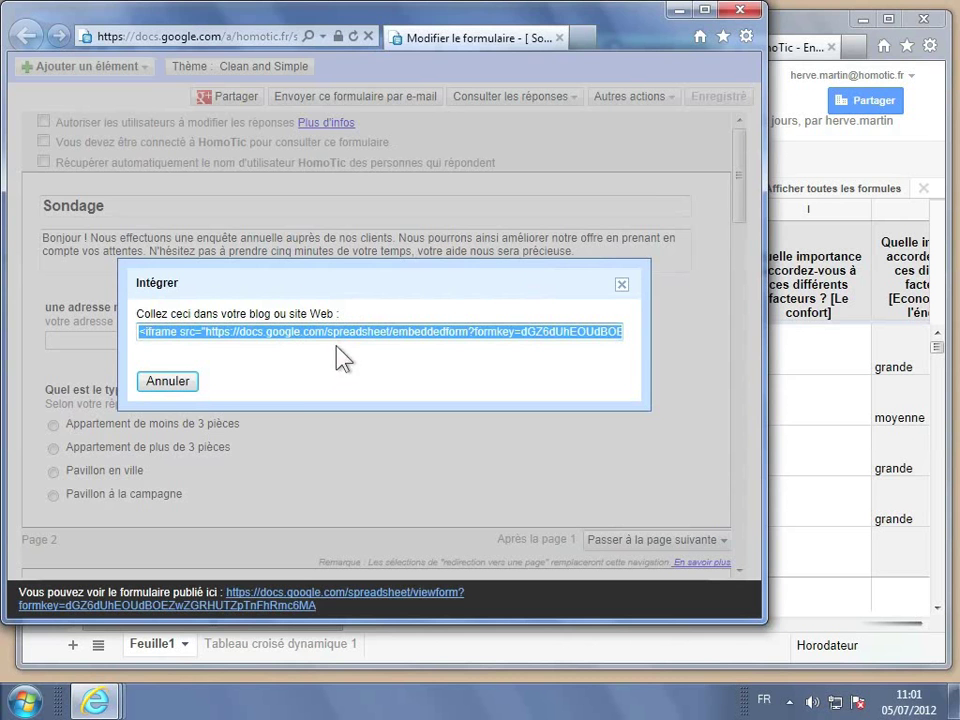
Paste the form's iframe embed code below the more tag in the HTML source of the Sondage habitat 2012 article.
click(815, 26)
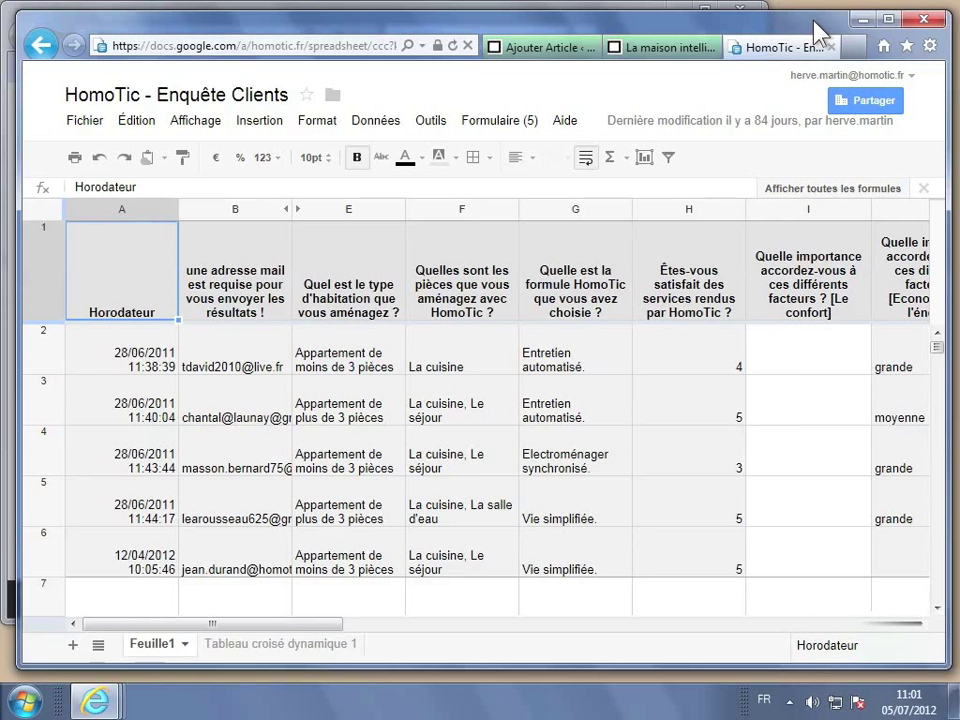
click(558, 48)
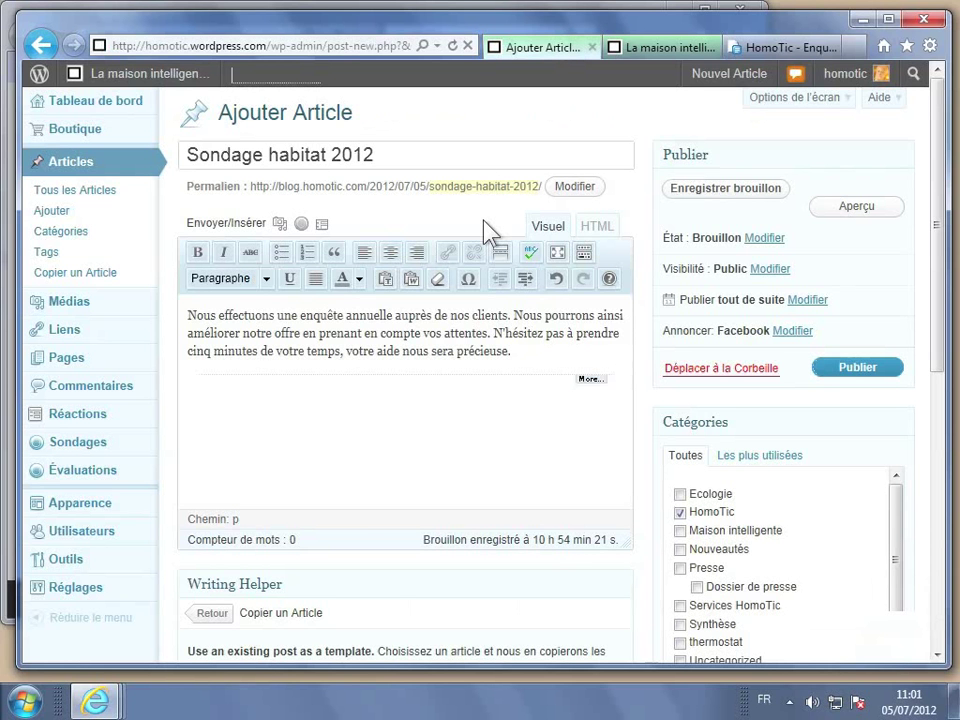
click(612, 243)
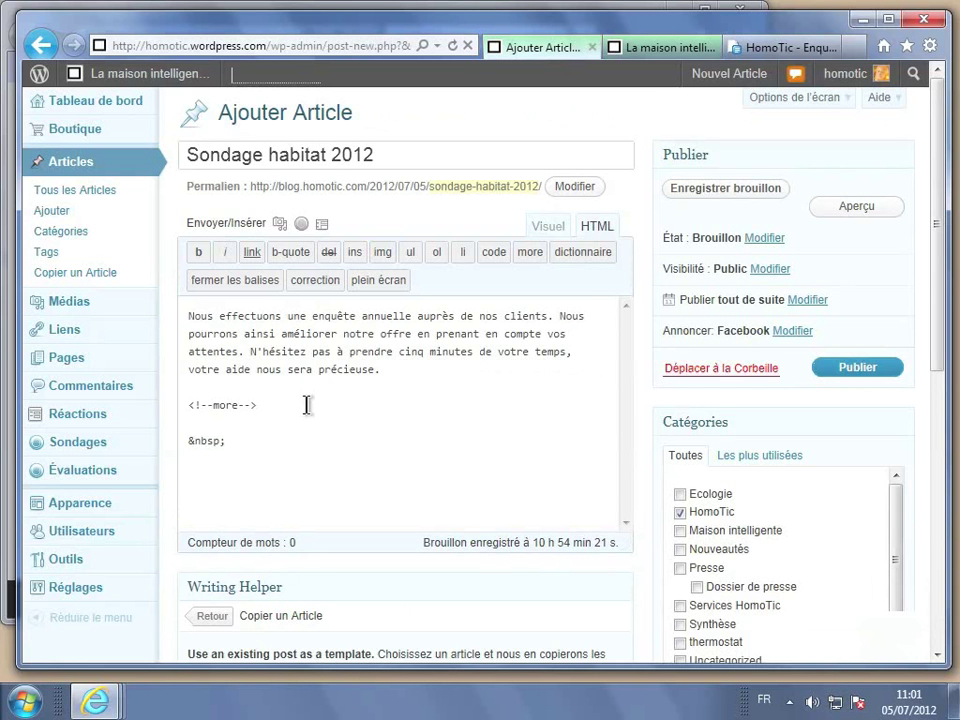
click(213, 425)
text(<iframe src="https://docs.google.com/spreadsheet/embeddedform?formkey=dGZ6dUhEOUdBOEZwZGRHUTZpTnFhRmc6MA" width="760" height="2334" frameborder="0" marginheight="0" marginwidth="0">Chargement en cours...</iframe>)
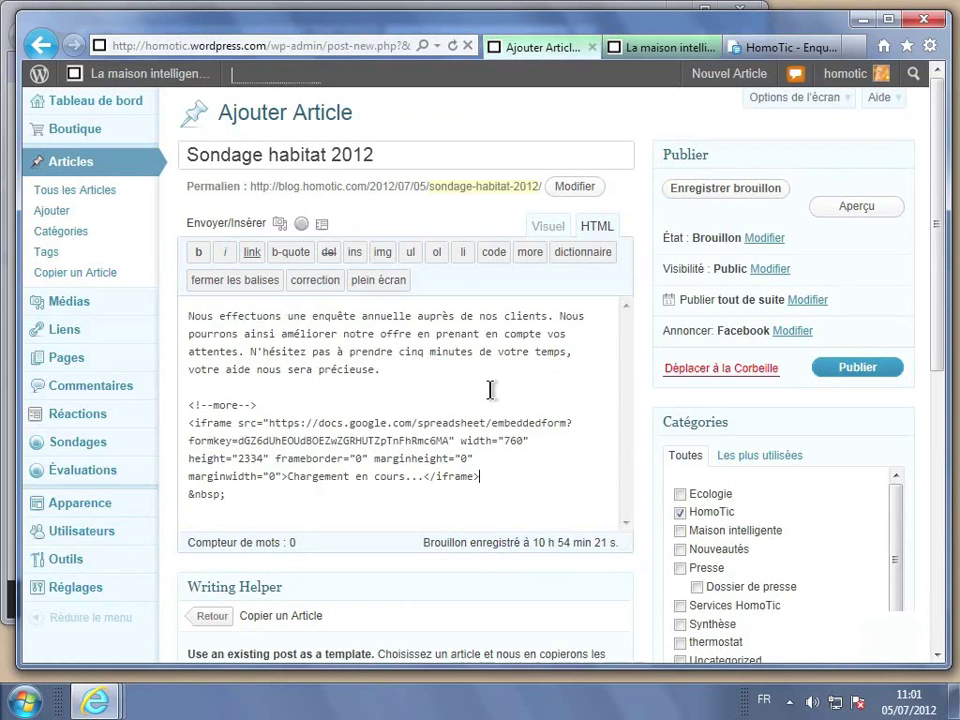
Return the article to visual editing, check the embedded form's placeholder, and publish the article.
click(548, 228)
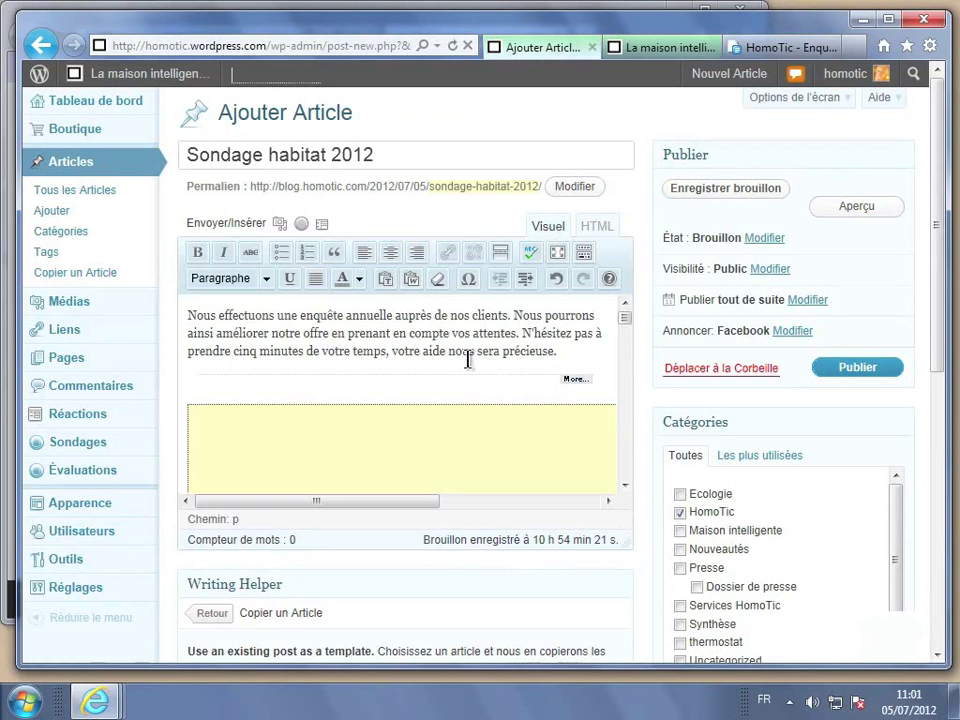
scroll(468, 360, down, 3)
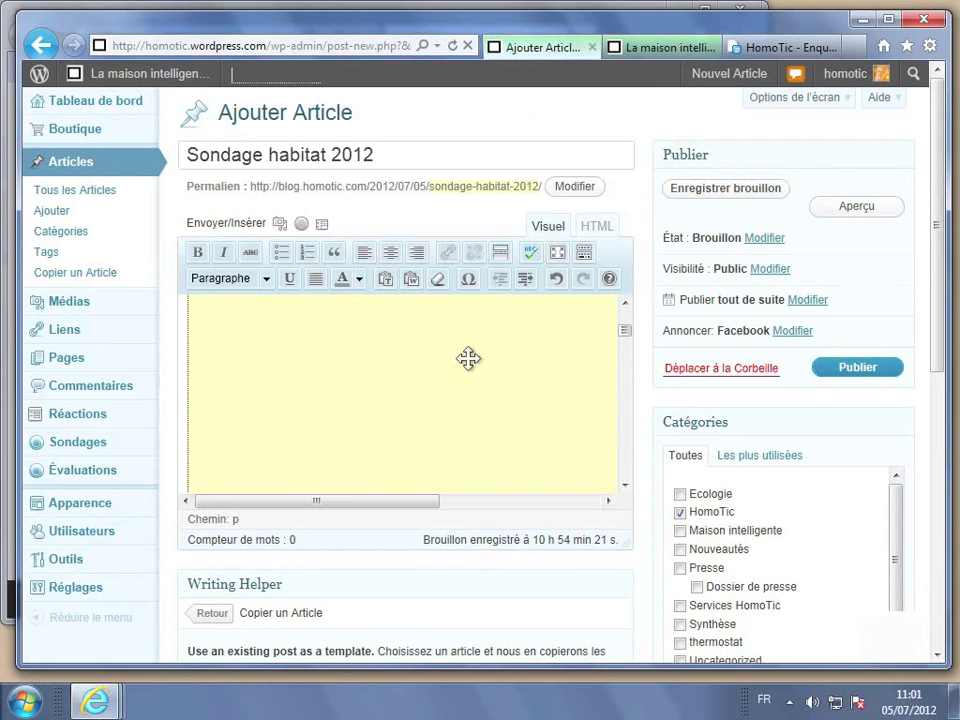
click(848, 370)
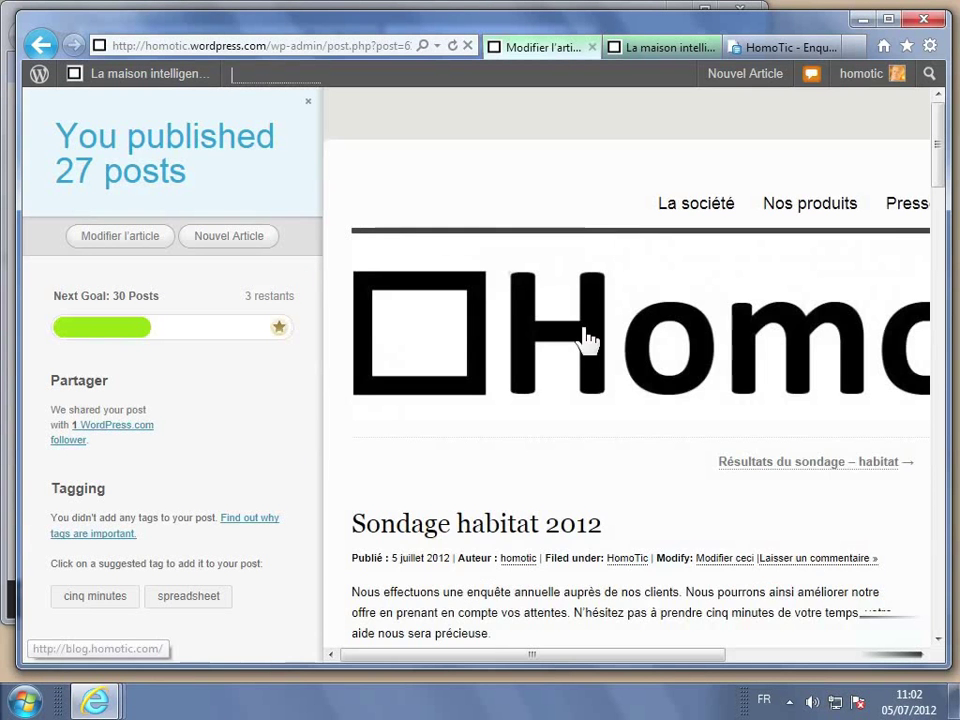
Examine how the embedded form fits in the published article, including its width and the space below it.
scroll(587, 338, down, 5)
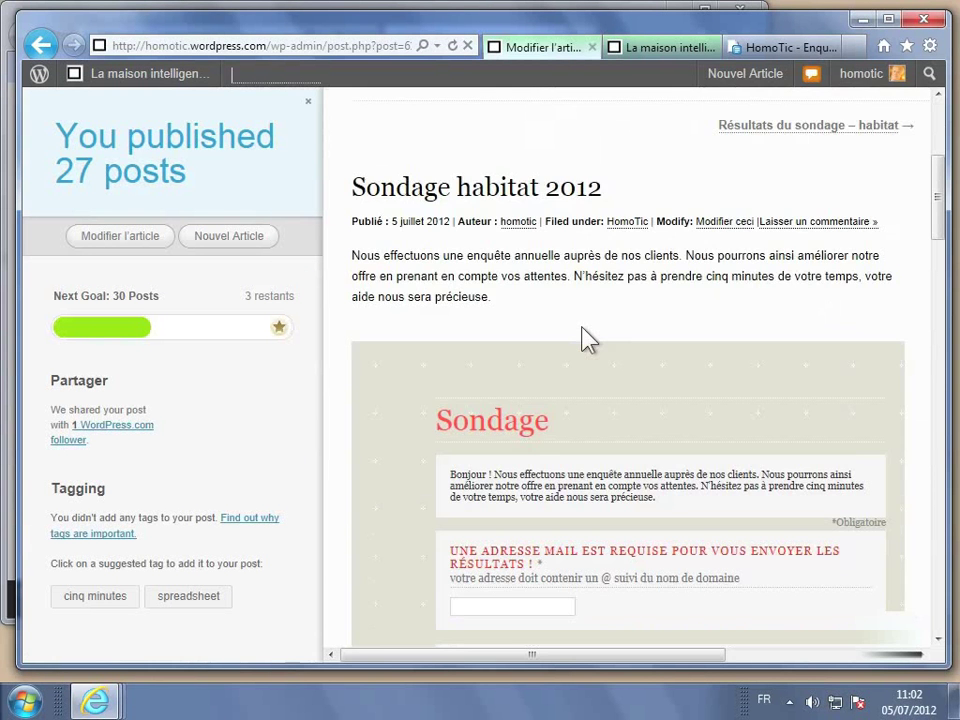
scroll(587, 338, down, 1)
scroll(585, 336, down, 1)
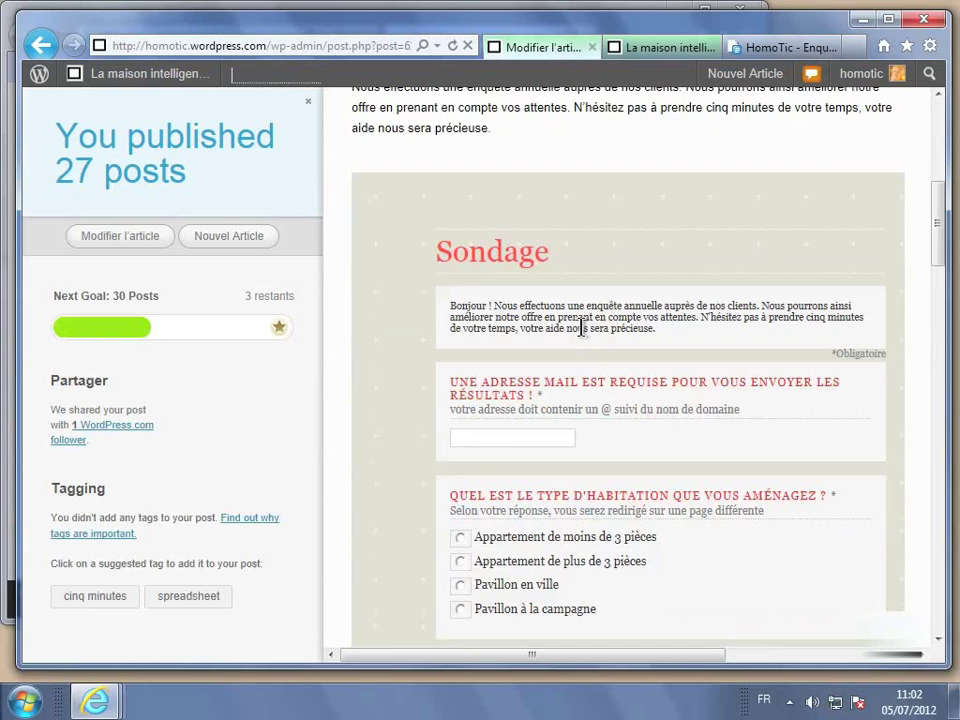
scroll(585, 335, down, 1)
scroll(589, 337, down, 3)
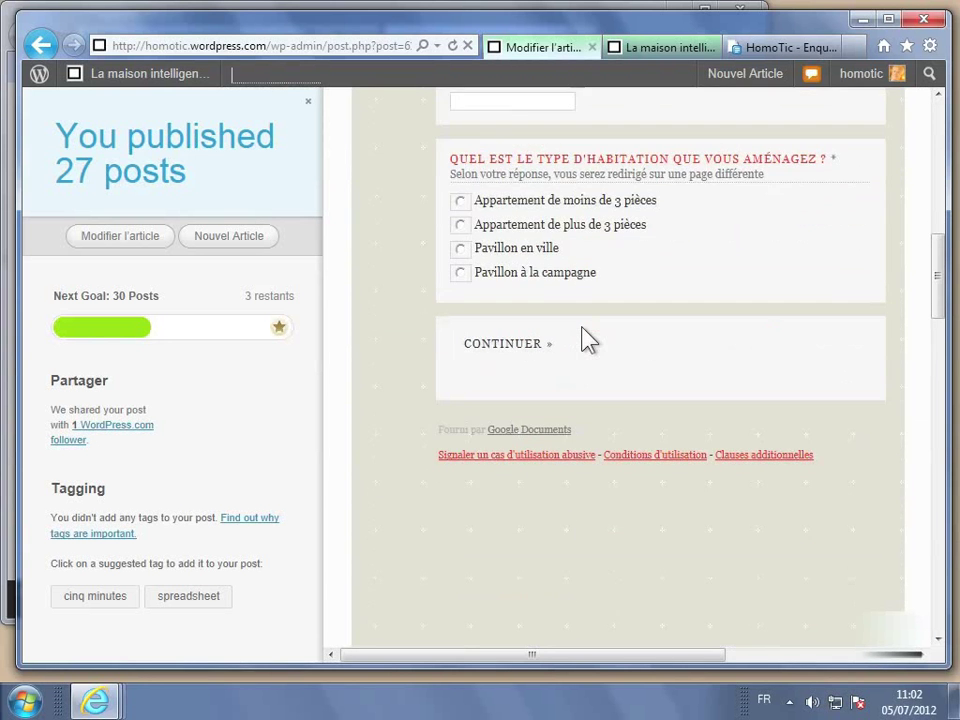
scroll(587, 340, down, 5)
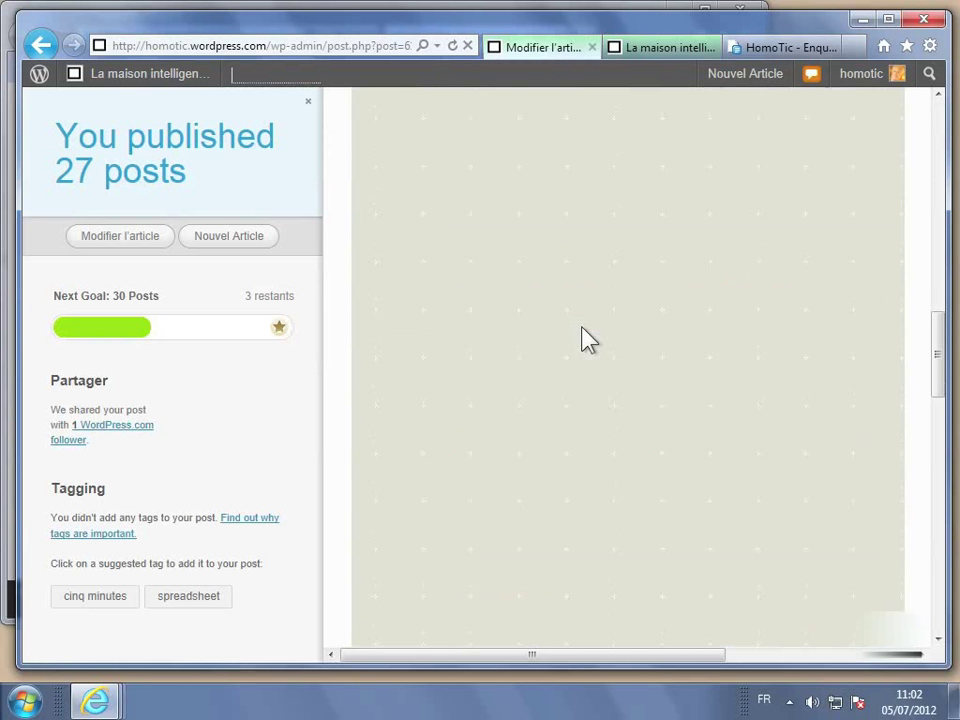
scroll(587, 340, down, 5)
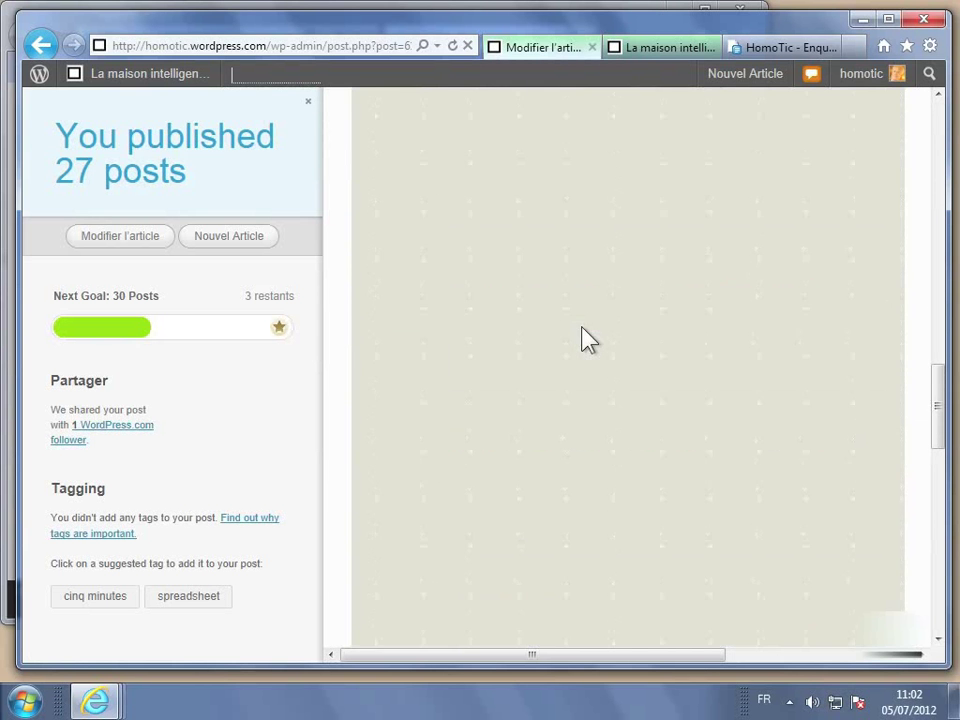
scroll(587, 340, down, 5)
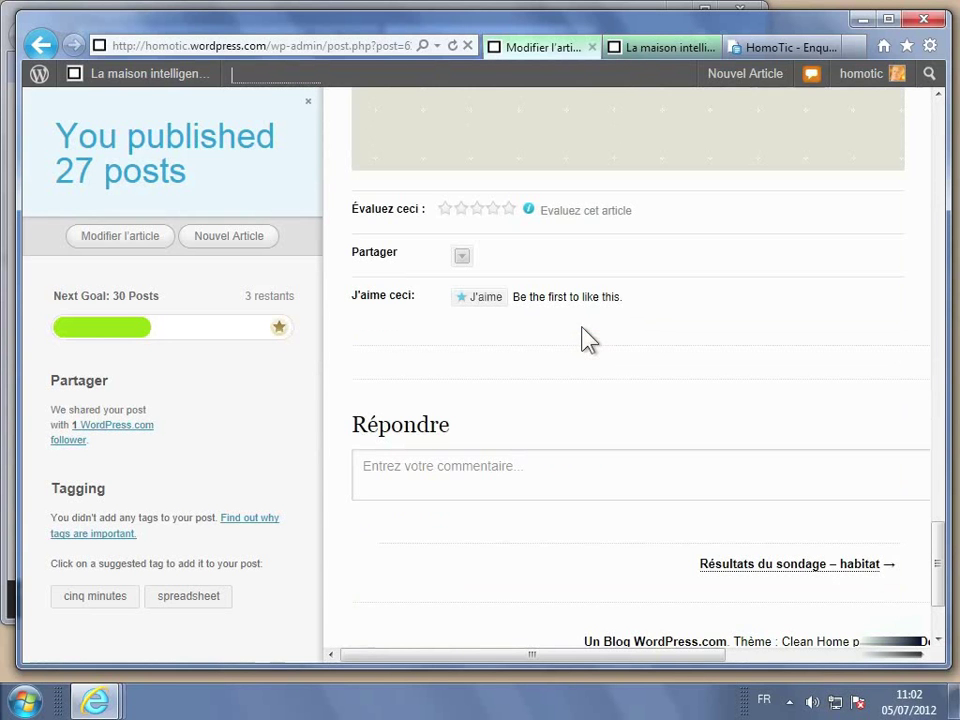
scroll(587, 340, up, 3)
scroll(587, 340, up, 1)
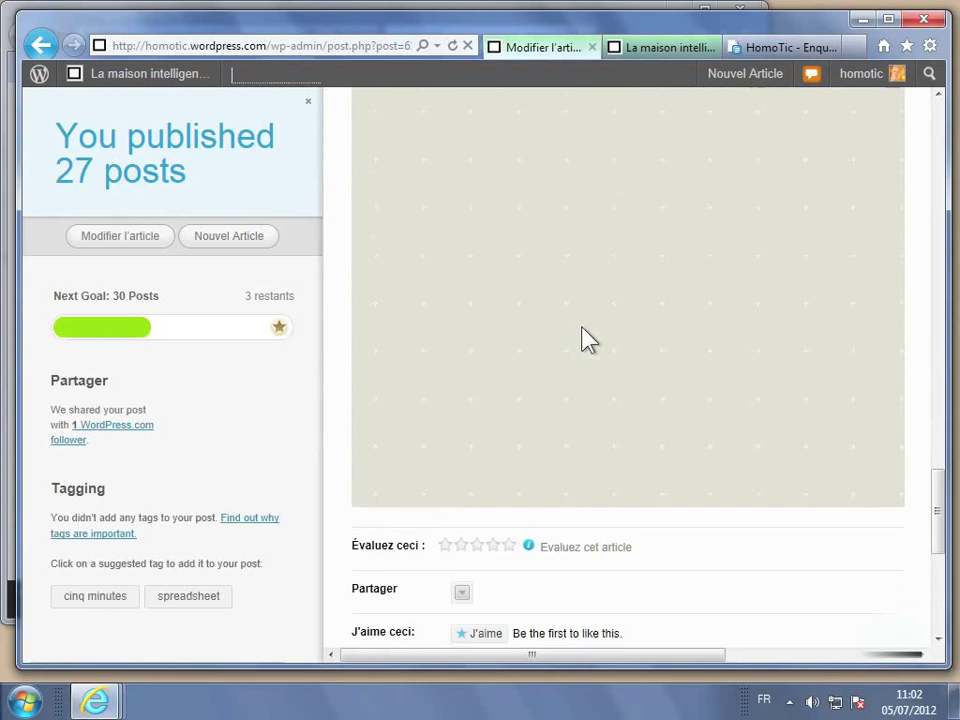
Reopen the published article for editing and set the googleapps shortcode's width to 580 and height to 1000 in the HTML source.
click(113, 242)
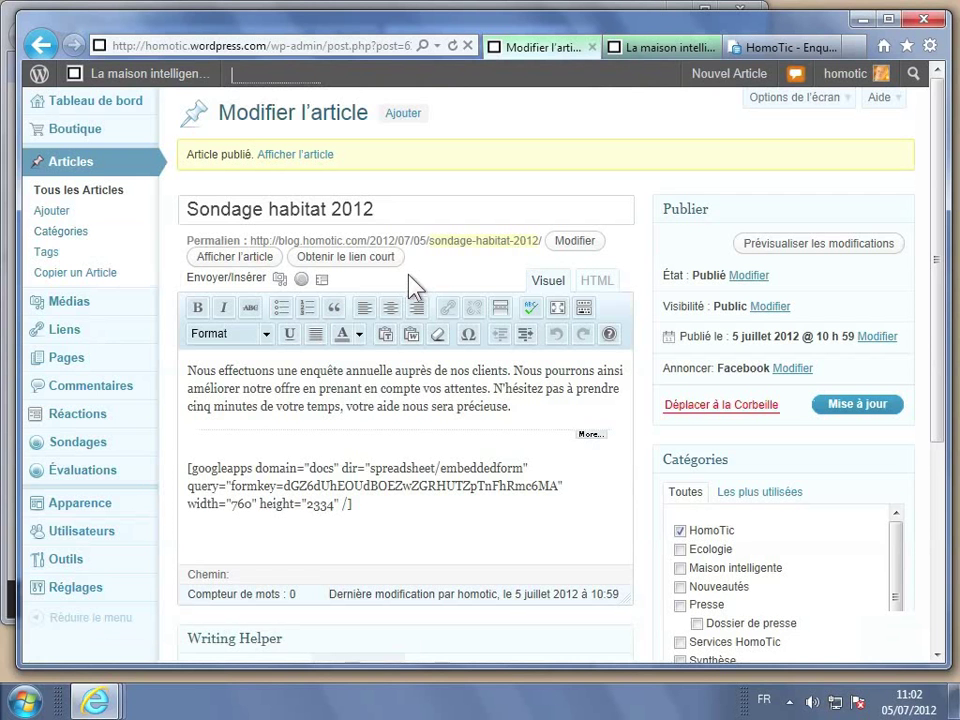
click(600, 282)
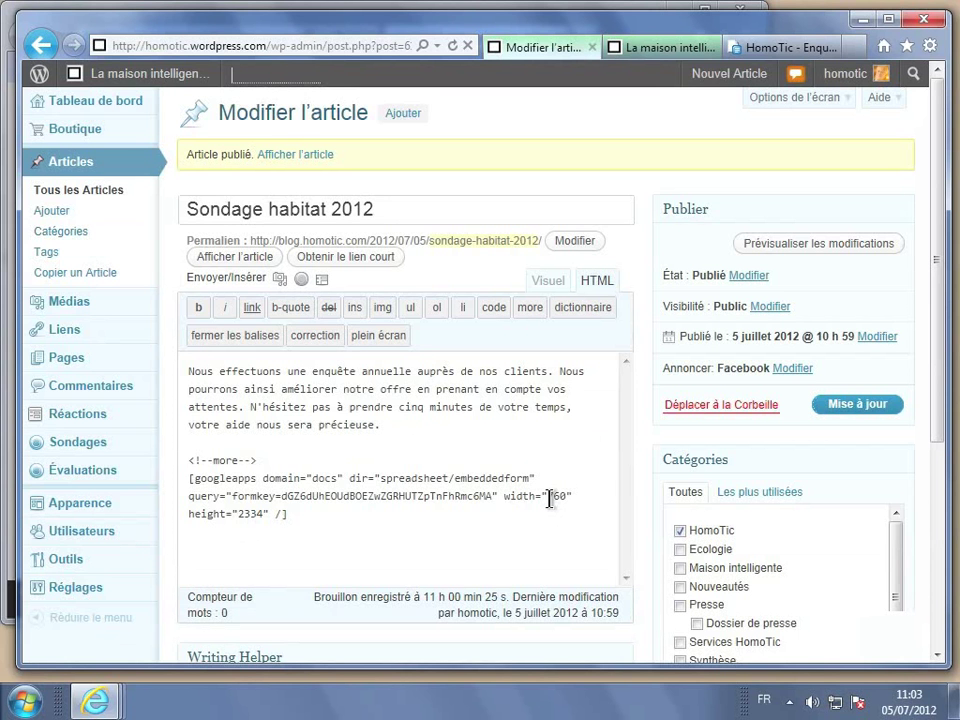
drag(549, 497, 555, 500)
drag(547, 496, 562, 498)
text(58)
drag(243, 514, 268, 528)
text(000)
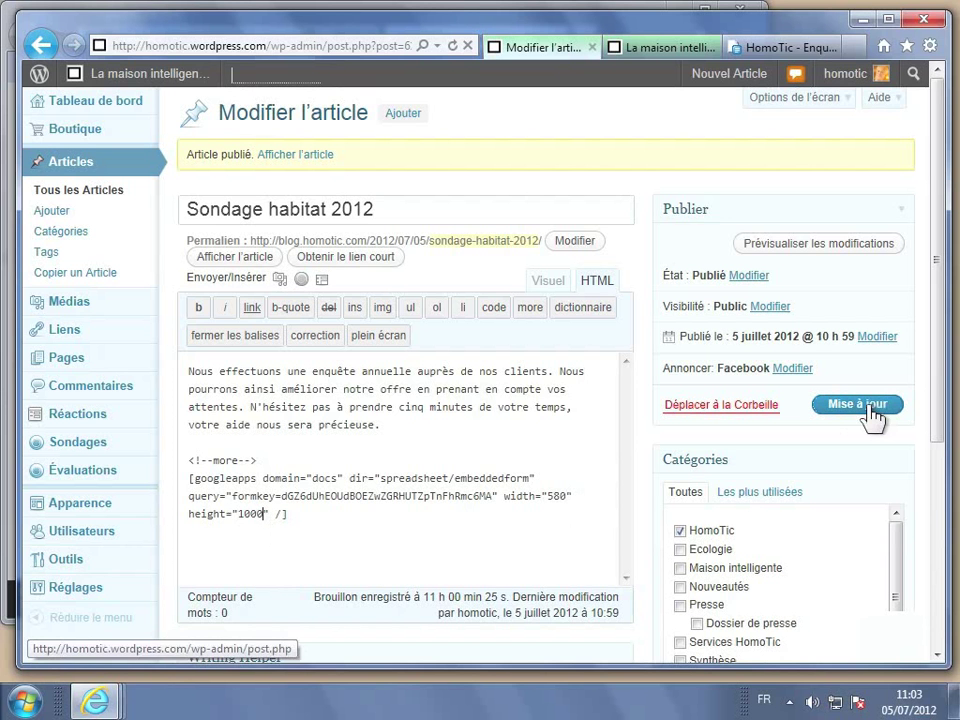
Preview the article changes and check the embedded form's size and scrollbars on the blog page.
click(846, 252)
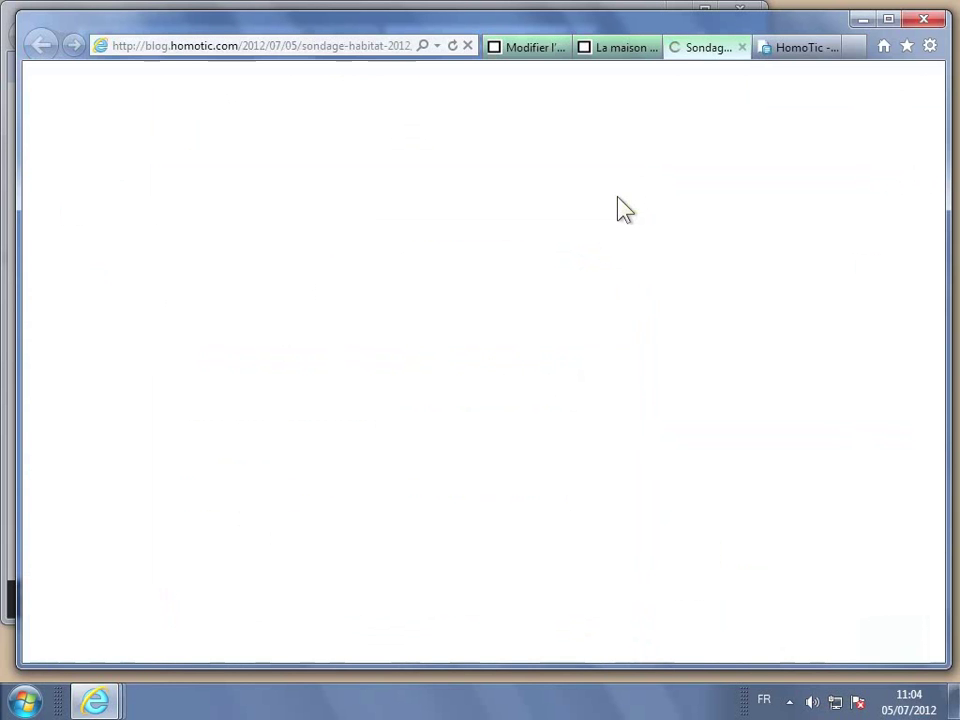
mouse_move(506, 190)
scroll(506, 190, down, 8)
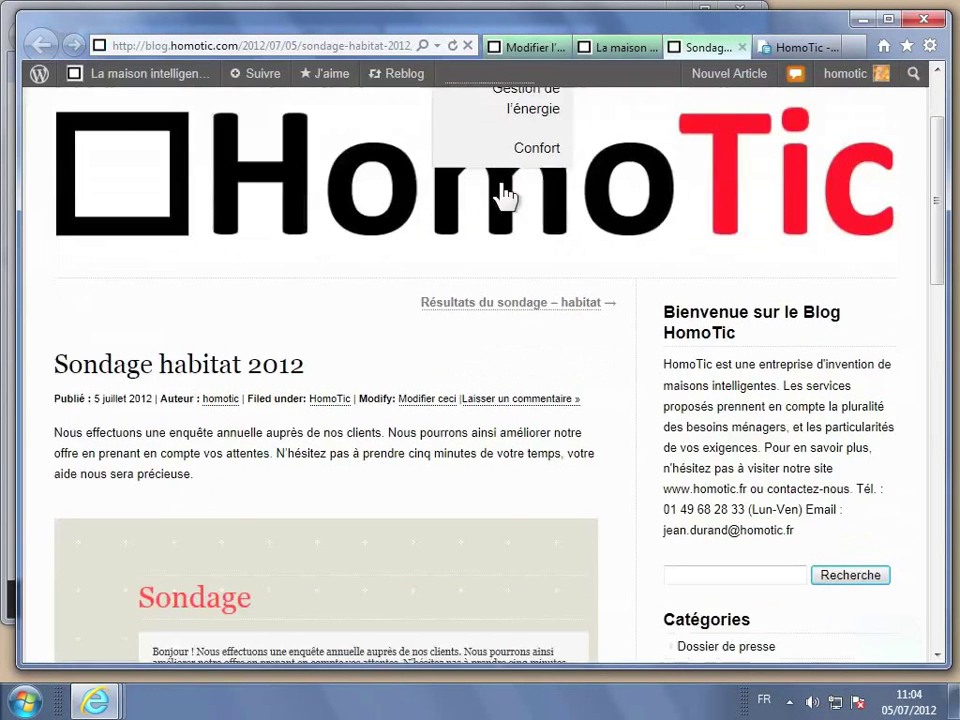
scroll(506, 195, down, 4)
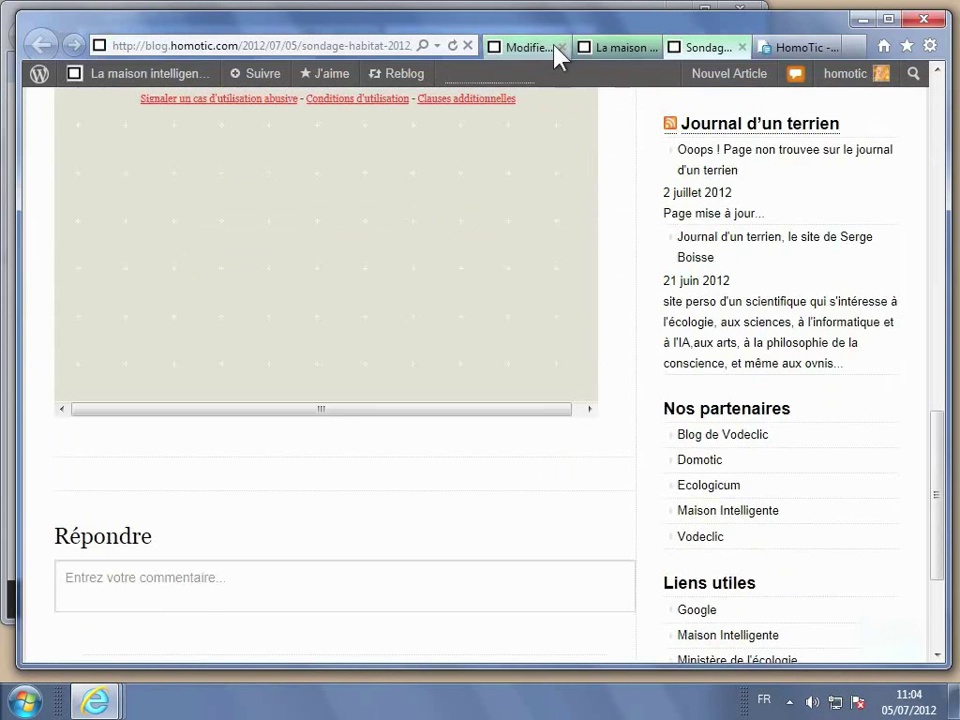
Back in the article's HTML source, set the form shortcode's width to 600 and height to 900.
click(513, 47)
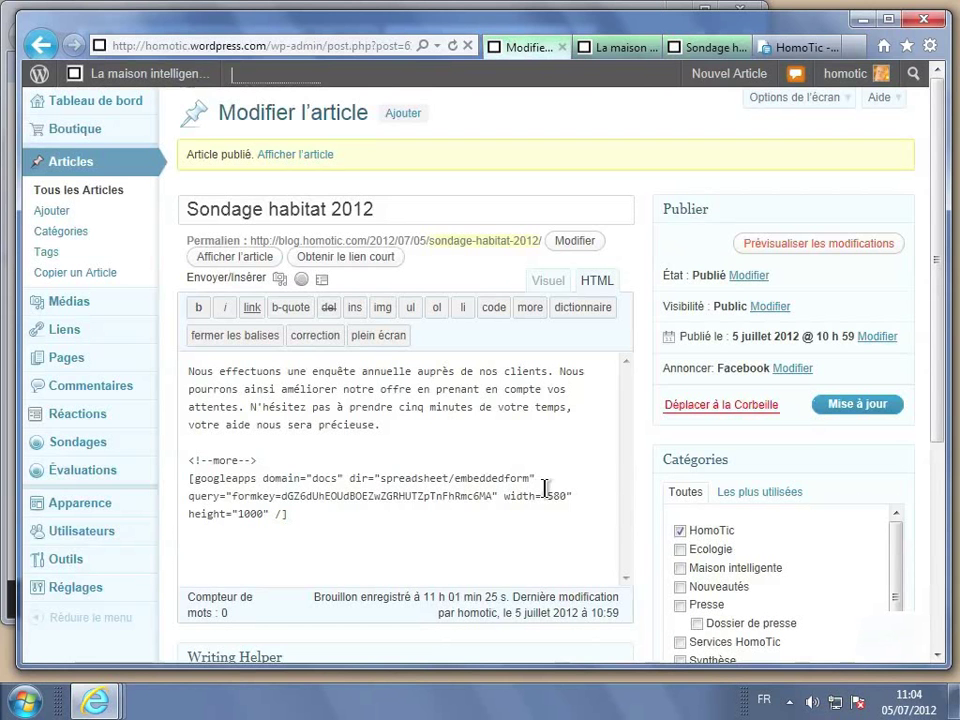
drag(548, 494, 566, 494)
text(600)
drag(238, 514, 268, 525)
text(900)
Preview the article again and check that the resized form fits the blog column without scrollbars.
click(824, 248)
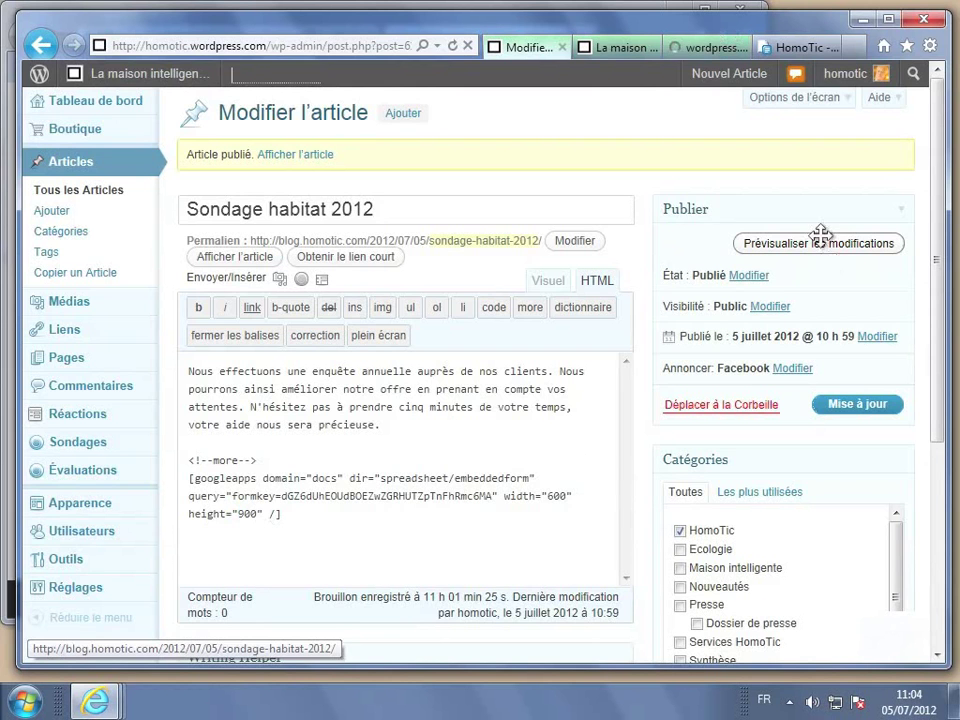
click(708, 47)
scroll(590, 245, down, 9)
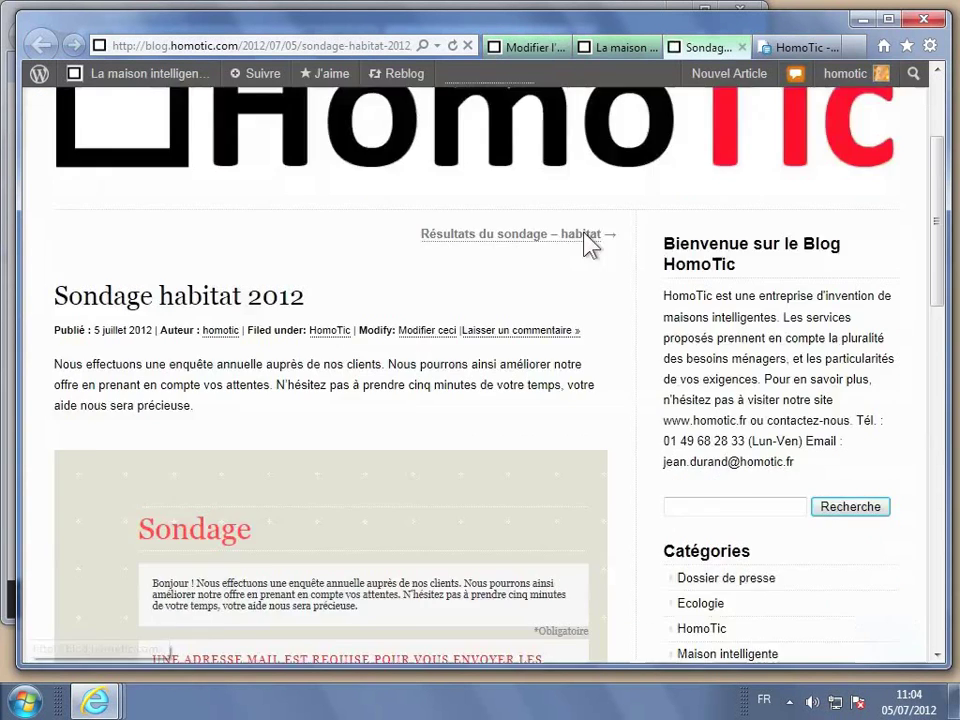
scroll(590, 245, down, 2)
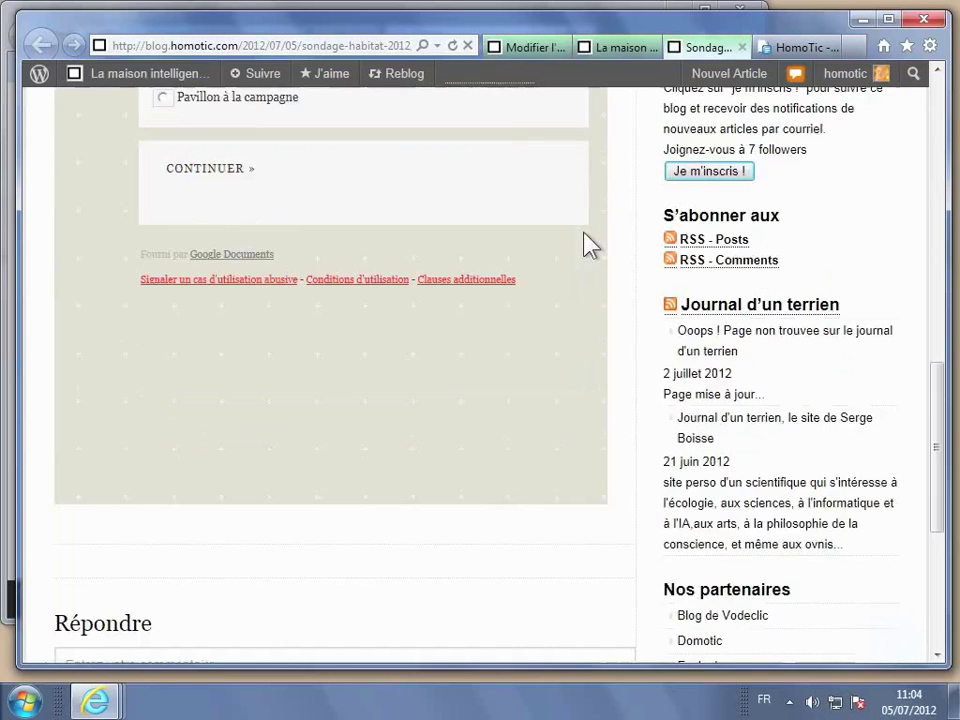
scroll(590, 245, up, 4)
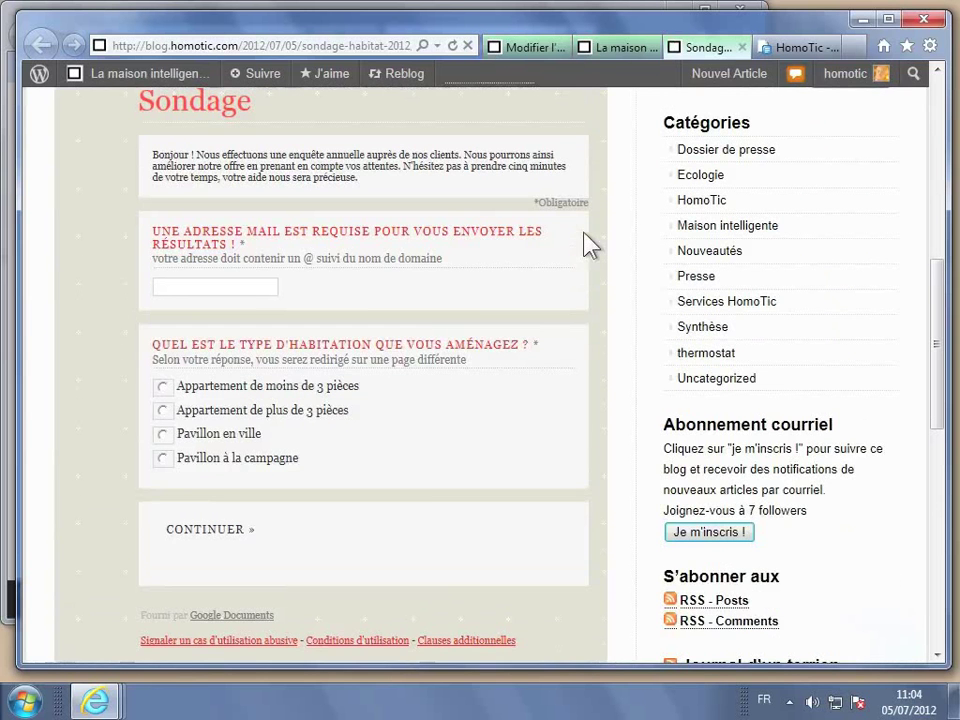
Return to the article editor and update the published article with the new form dimensions.
click(522, 47)
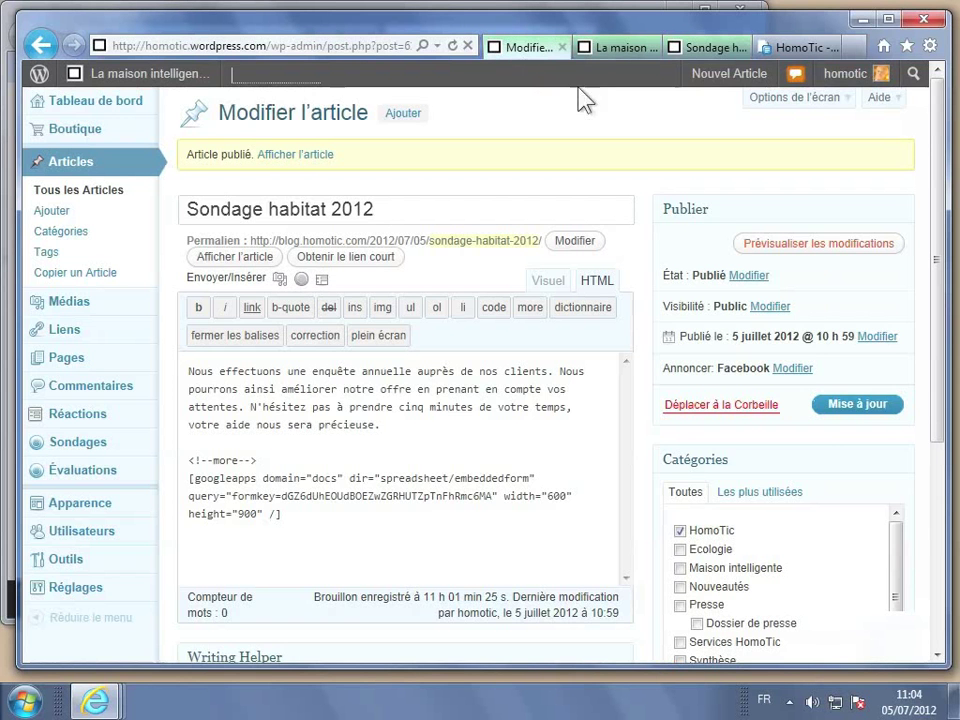
click(858, 412)
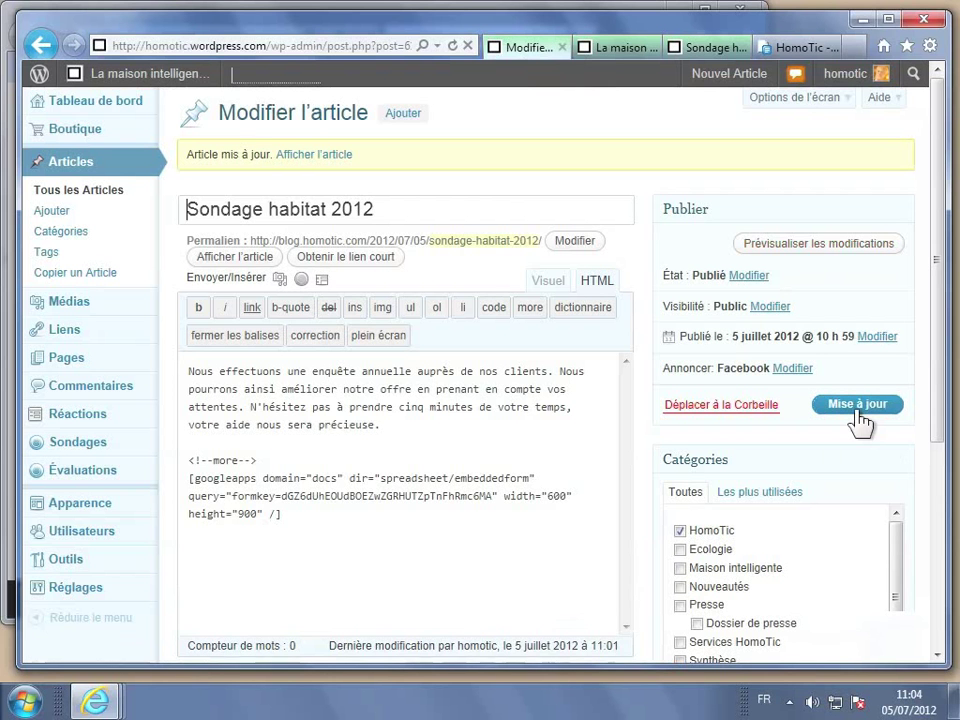